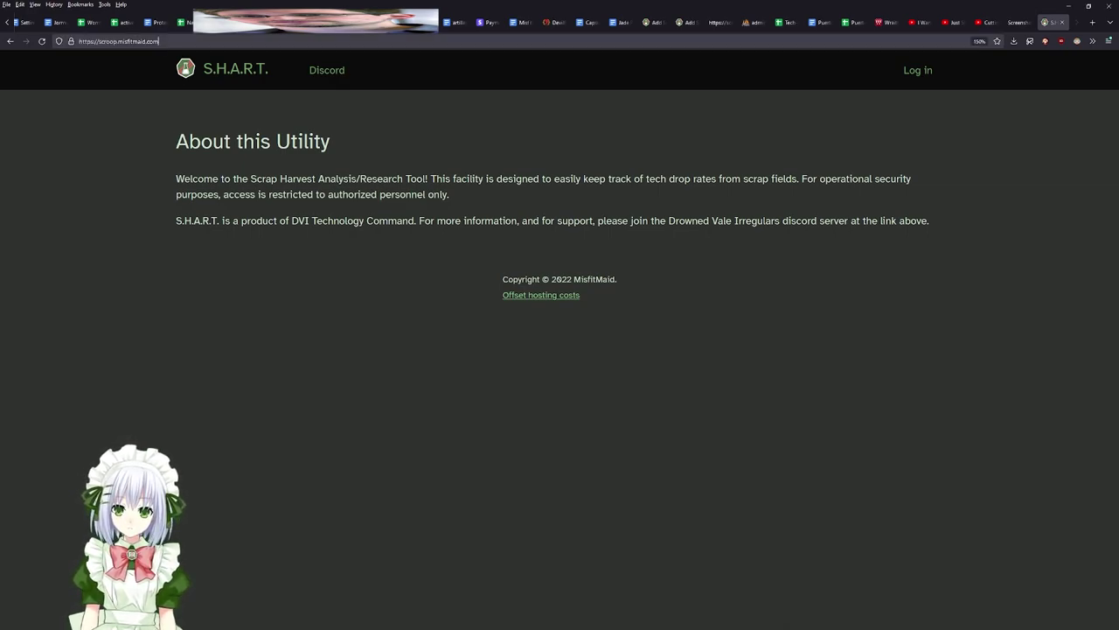
Step: Sign in to S.H.A.R.T. through the Log in link, authorizing with Discord
left_click(165, 44)
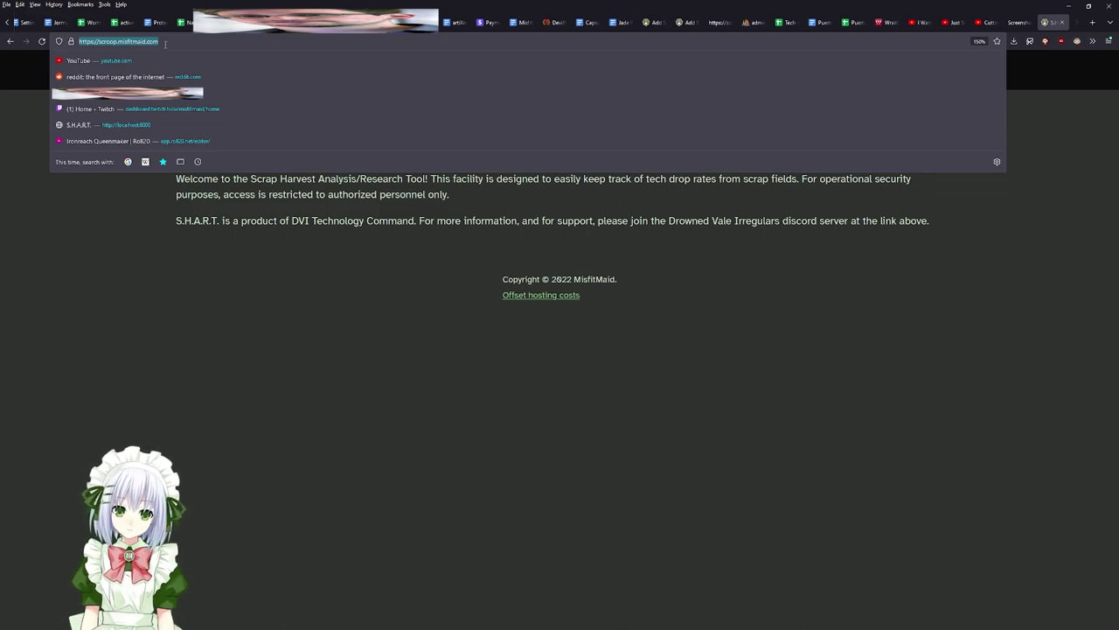
key("Escape")
left_click(139, 114)
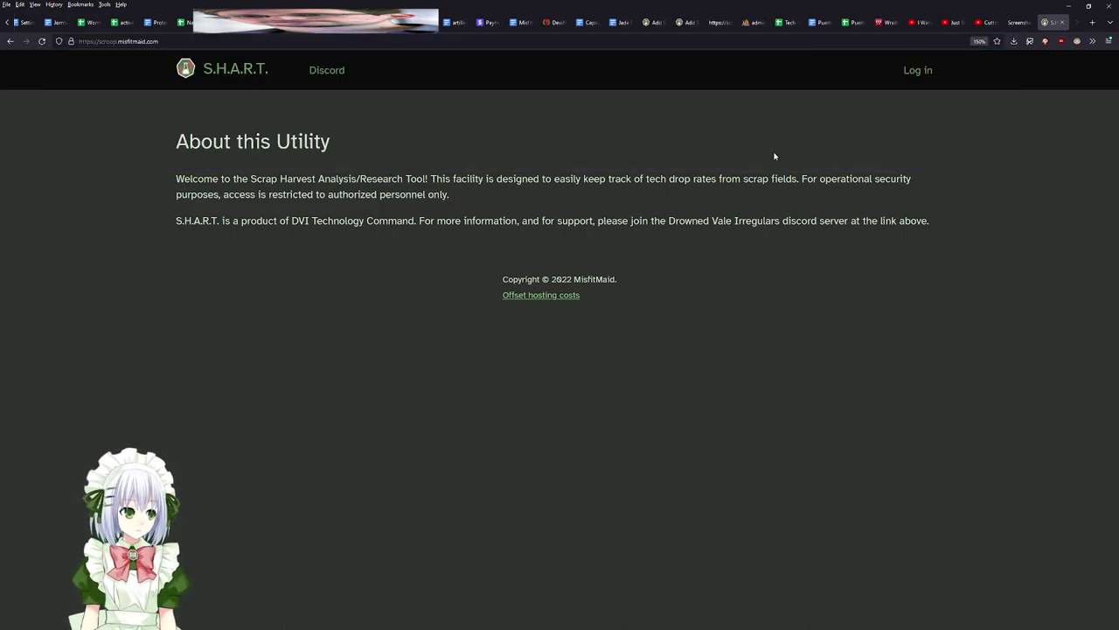
left_click(920, 72)
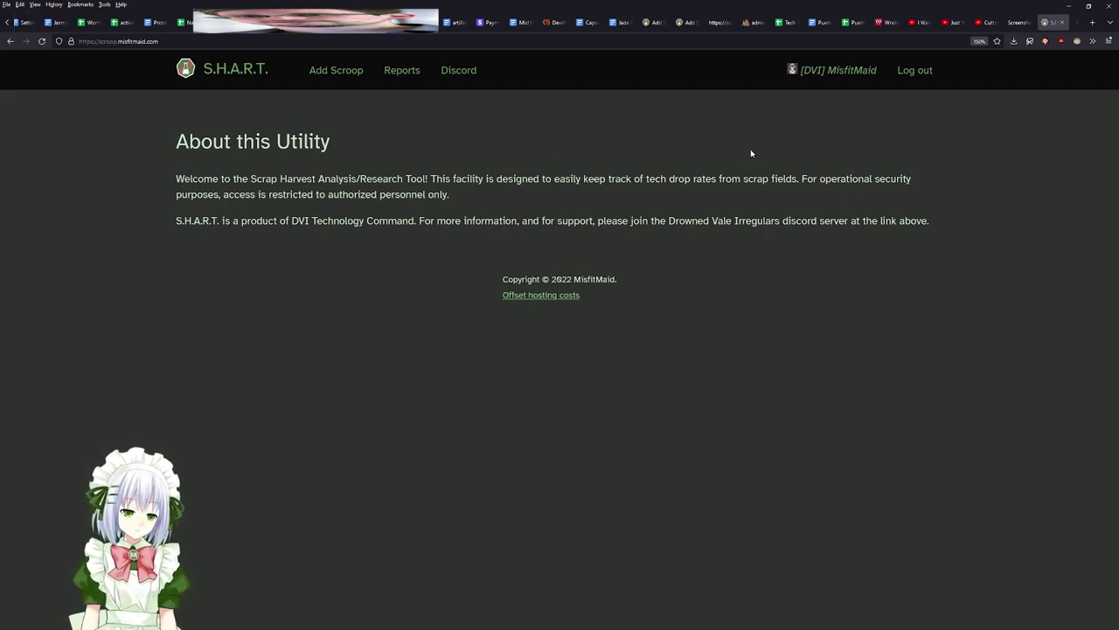
left_click(848, 76)
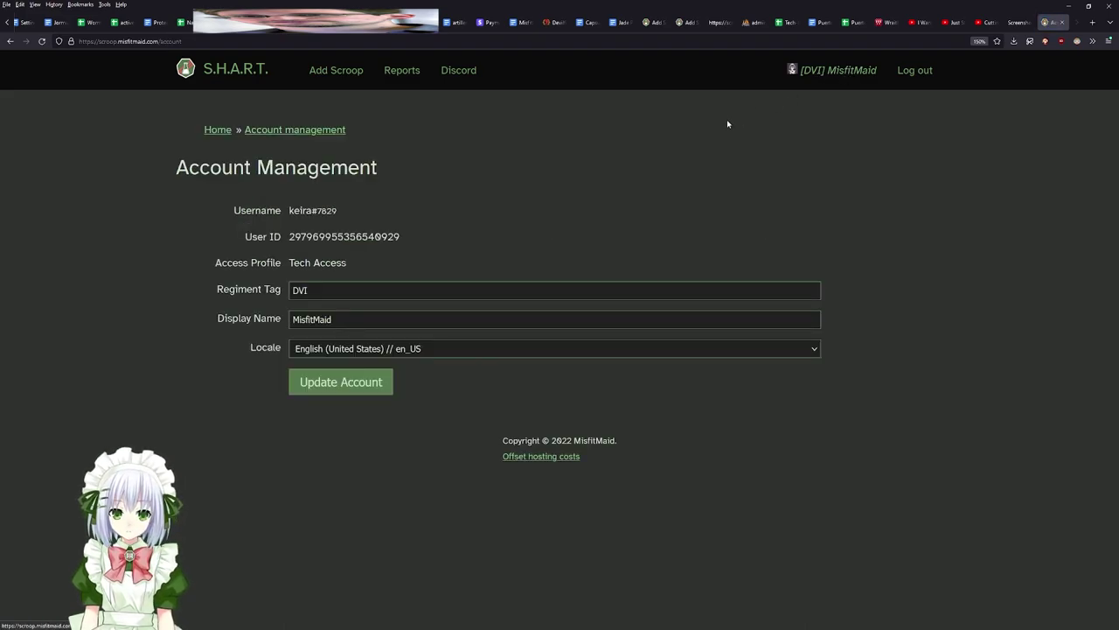
left_click(336, 291)
key("Tab")
key("shift+Tab")
left_click(333, 292)
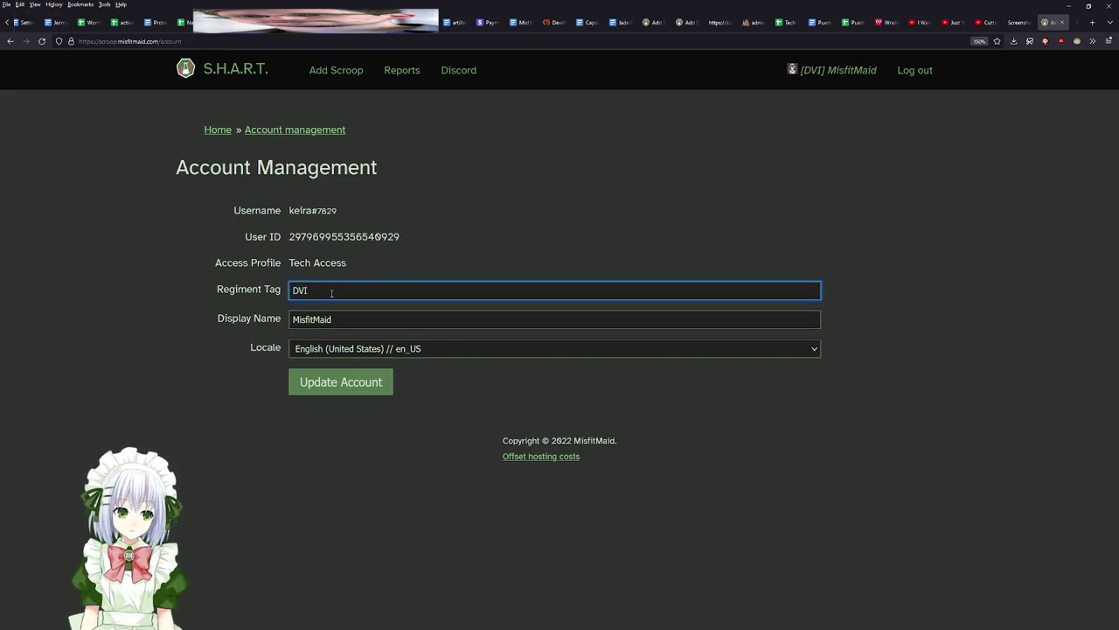
left_click(221, 289)
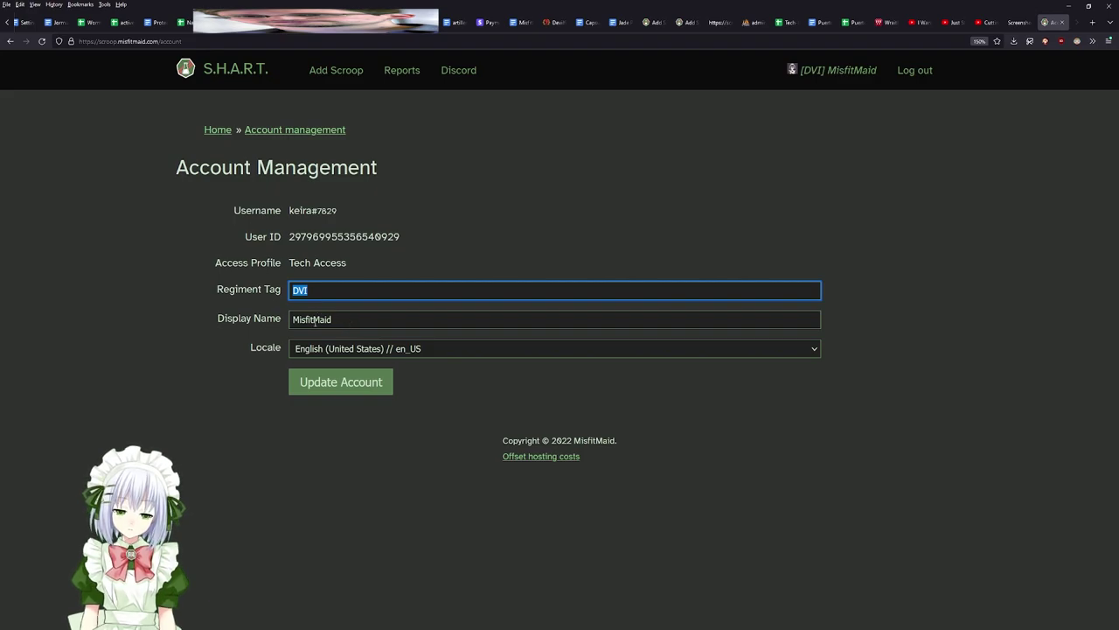
left_click(351, 319)
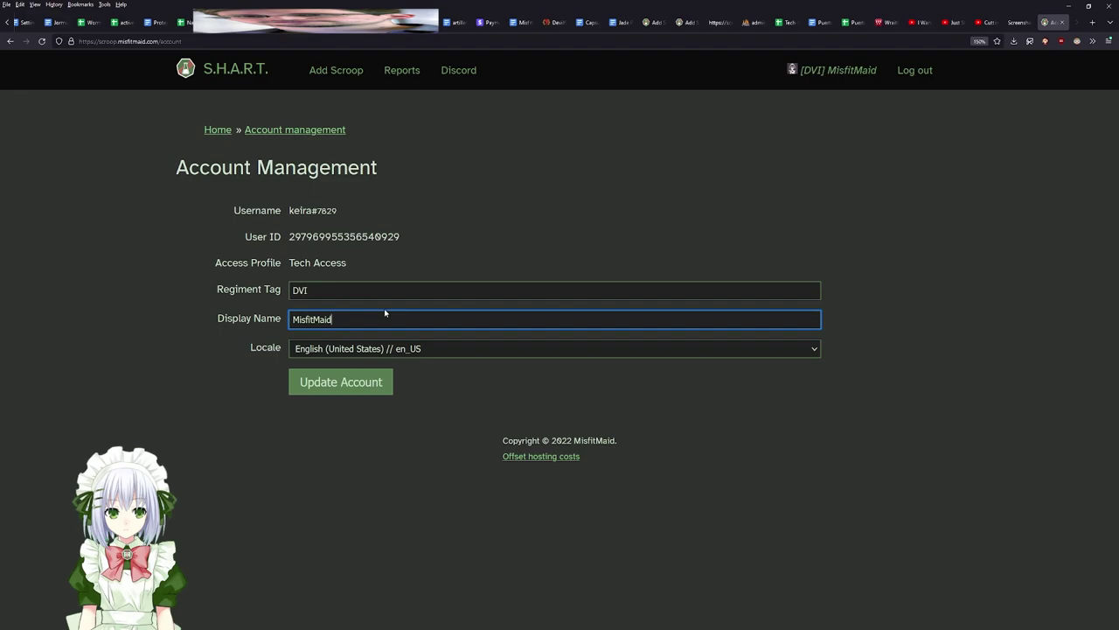
left_click(256, 319)
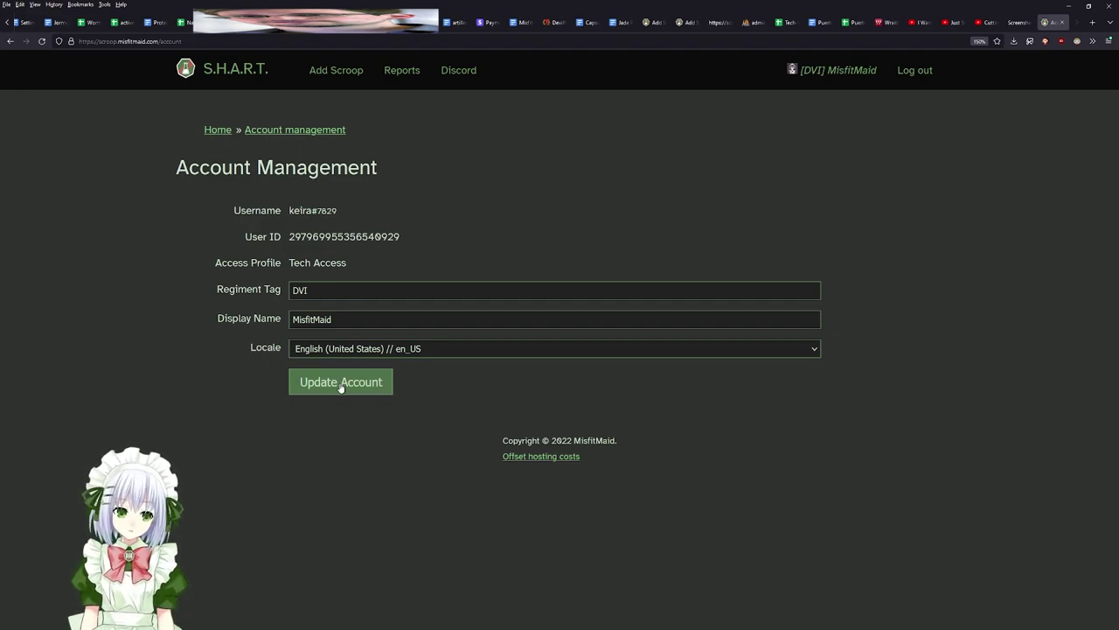
left_click(341, 387)
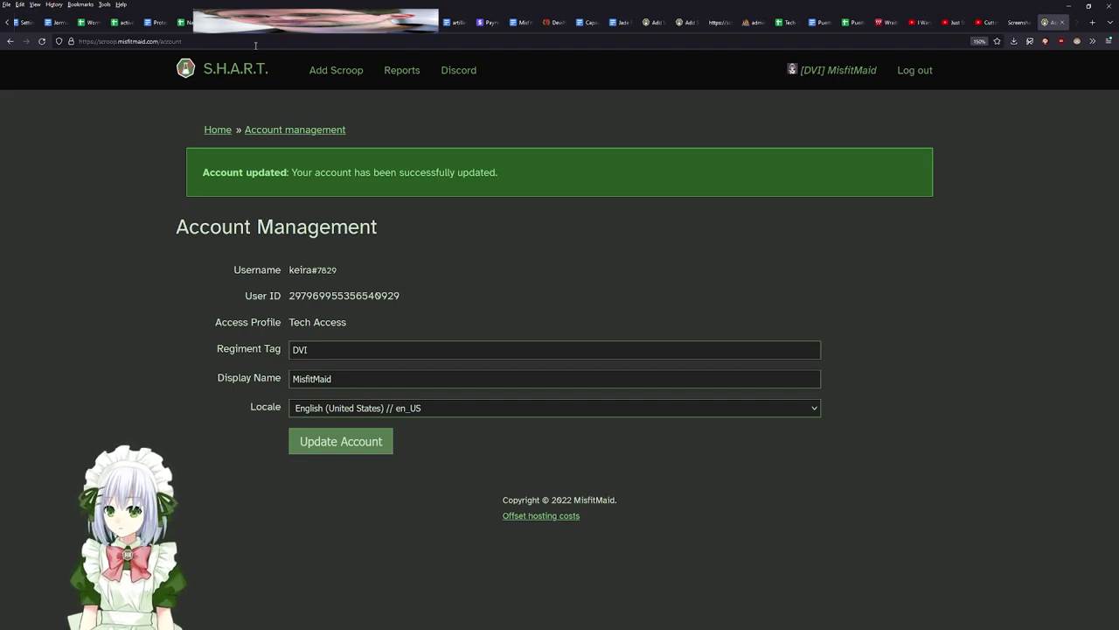
left_click(235, 69)
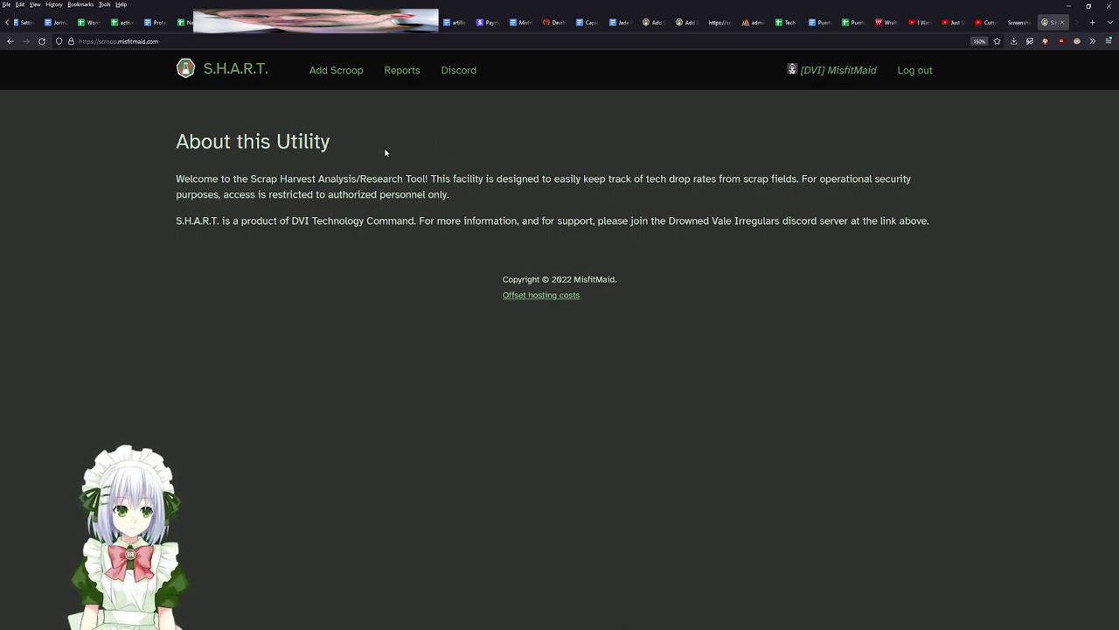
Step: On Add Scroop, choose region Drowned Vale, set start and end times to now, and enter 250 nodes
left_click(329, 73)
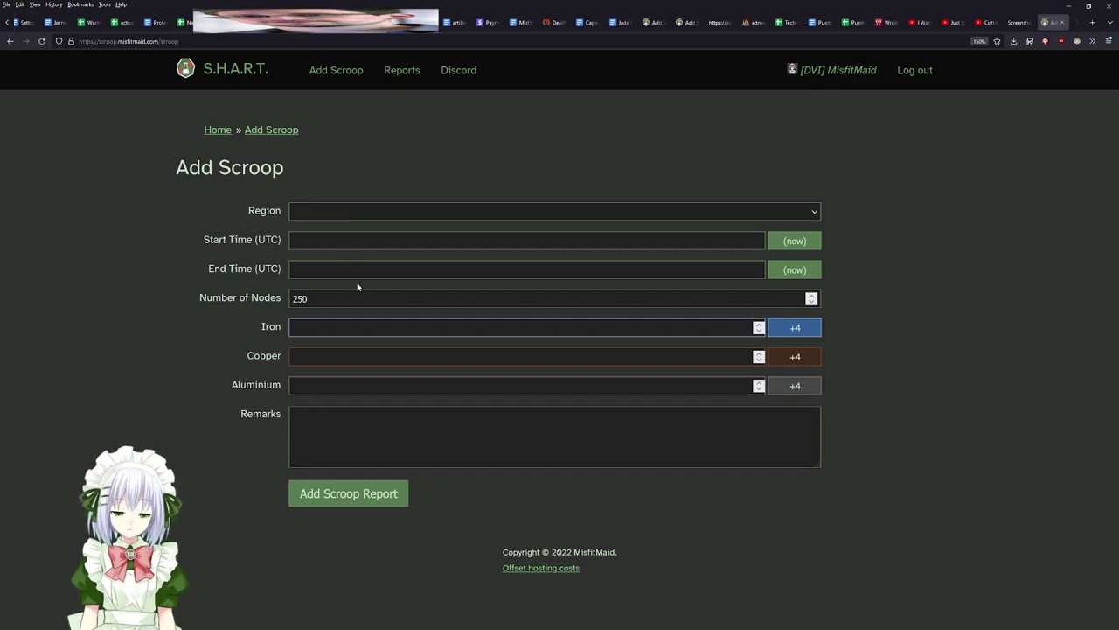
left_click(347, 388)
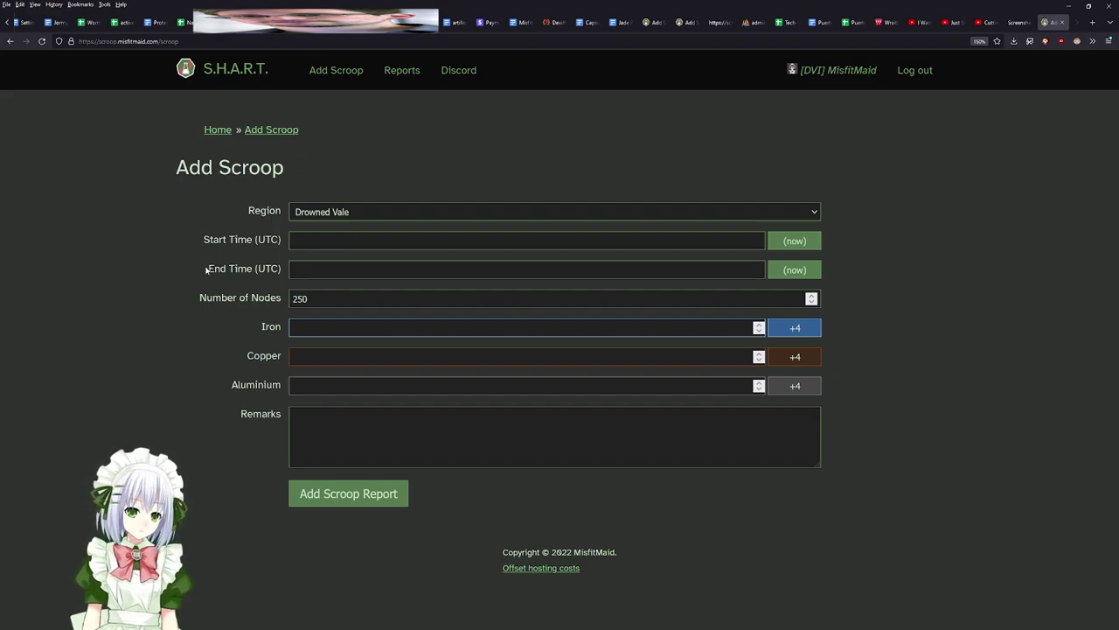
left_click(801, 242)
left_click_drag(413, 238, 278, 236)
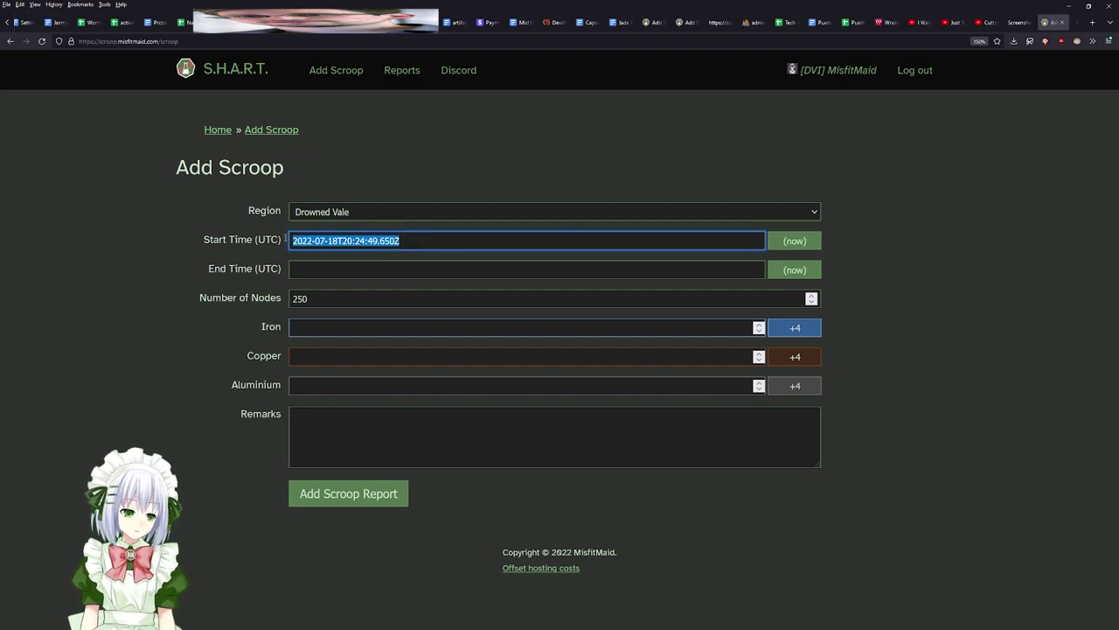
left_click(143, 263)
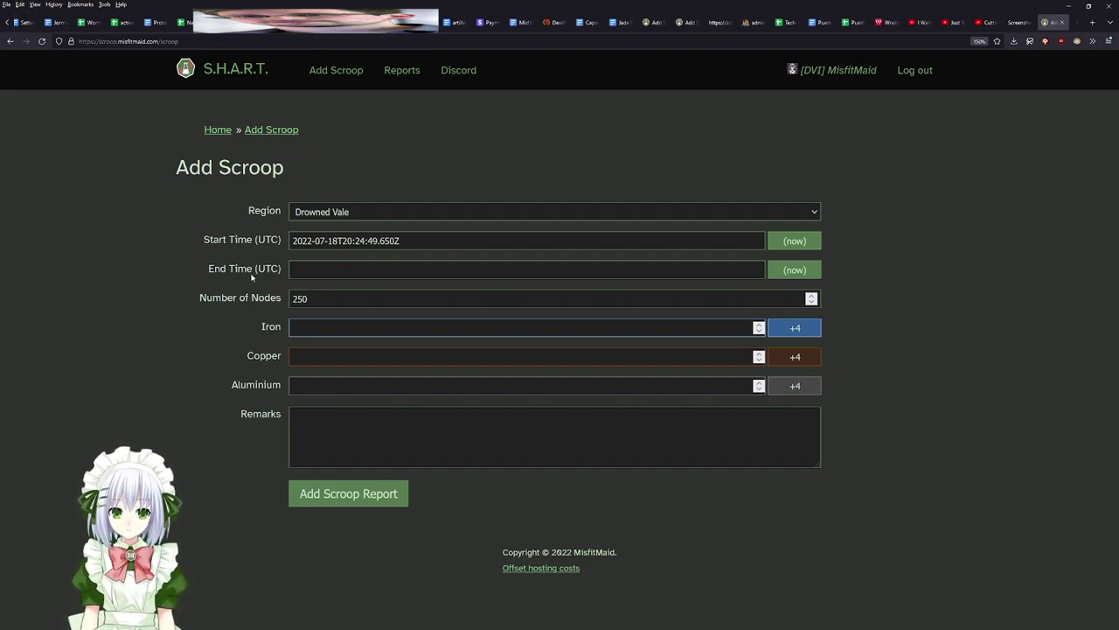
left_click(795, 269)
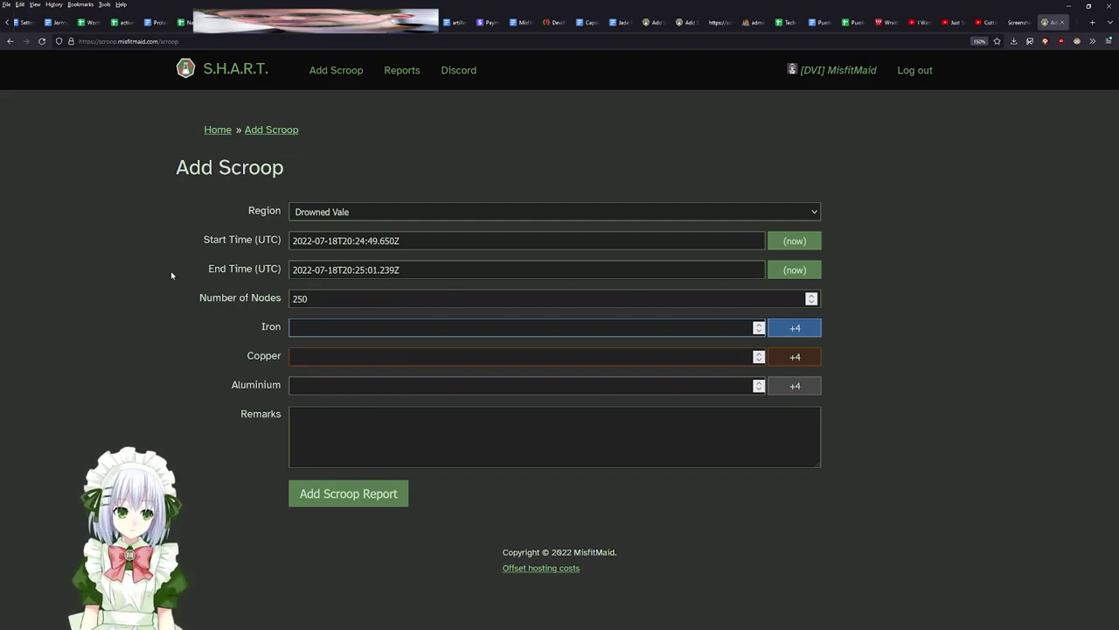
left_click(319, 298)
left_click_drag(323, 298, 274, 300)
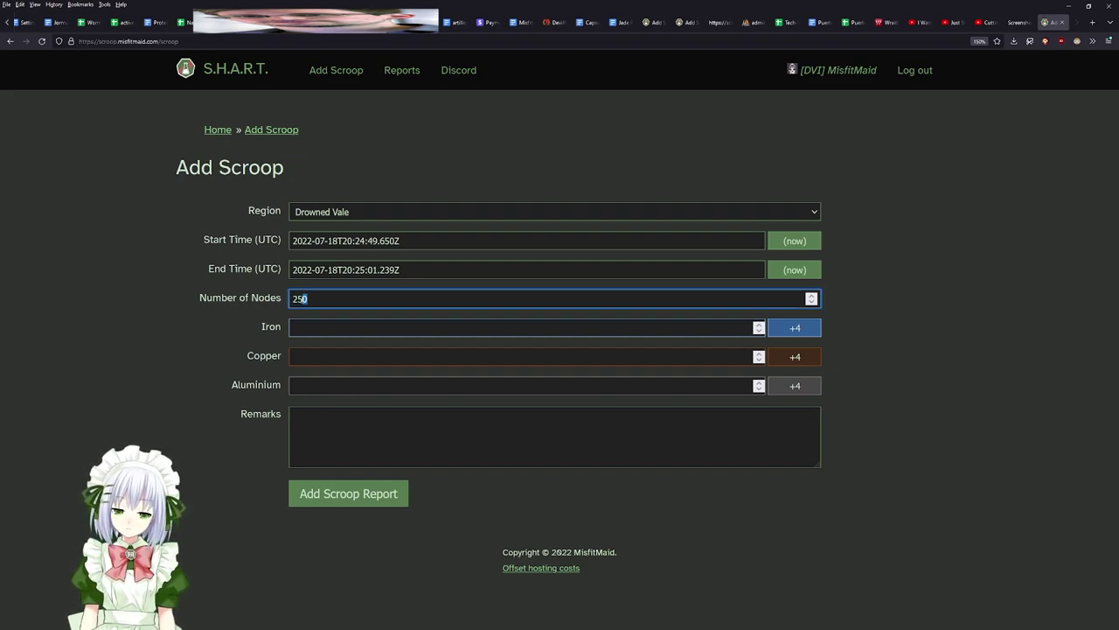
left_click(381, 298)
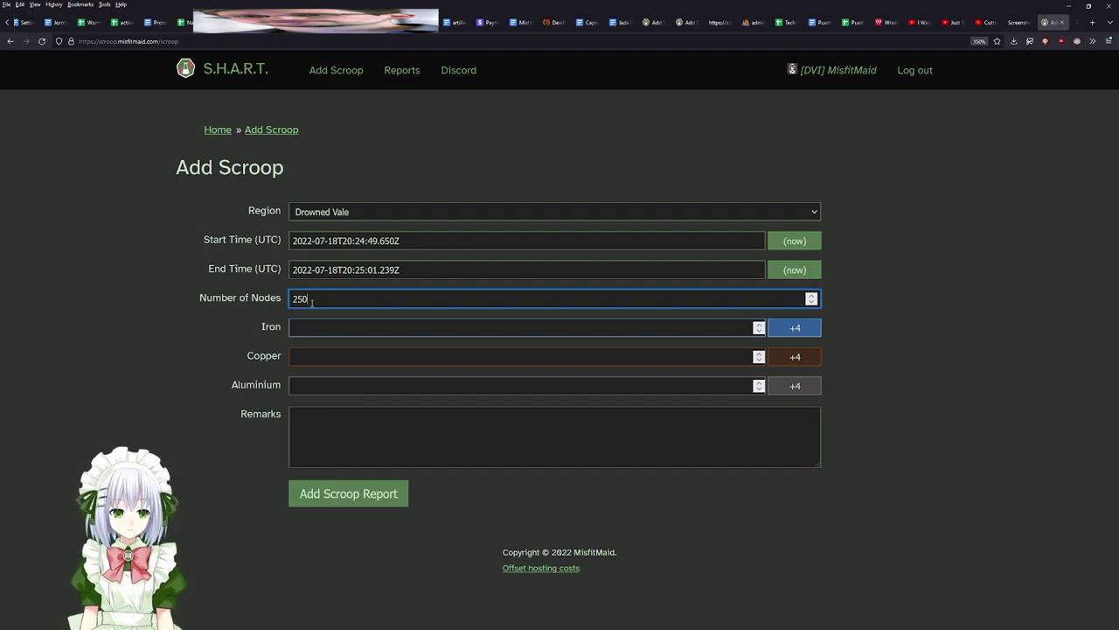
Step: Keep the node count at 250 and move to the Iron amount field
double_click(335, 301)
key("Home")
key("Tab")
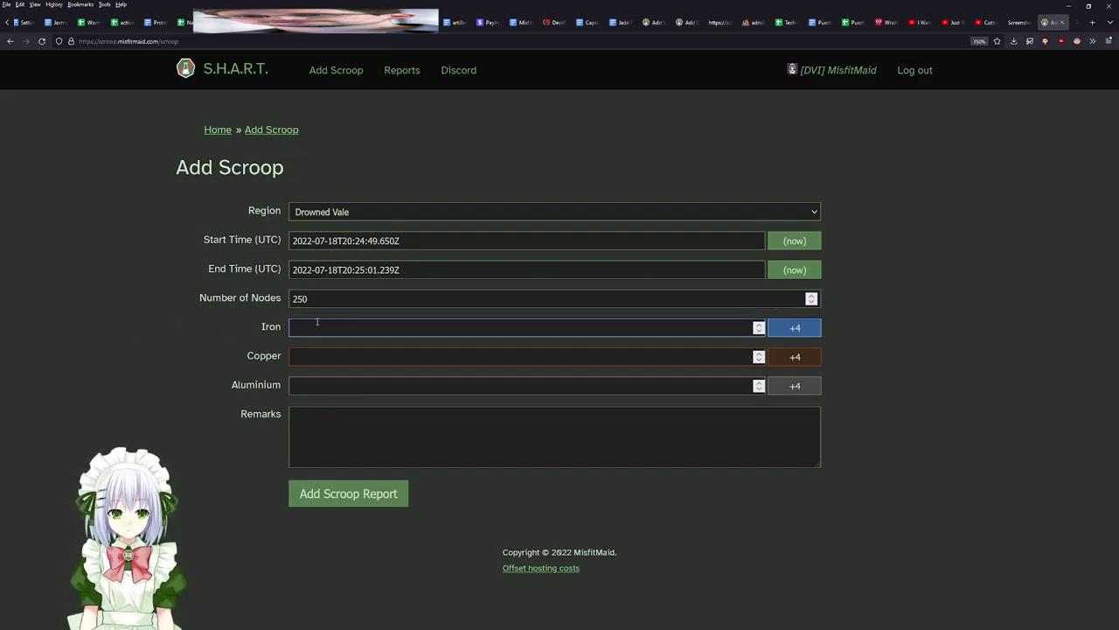
left_click(317, 322)
left_click(309, 356)
left_click(311, 390)
left_click(311, 365)
left_click(310, 334)
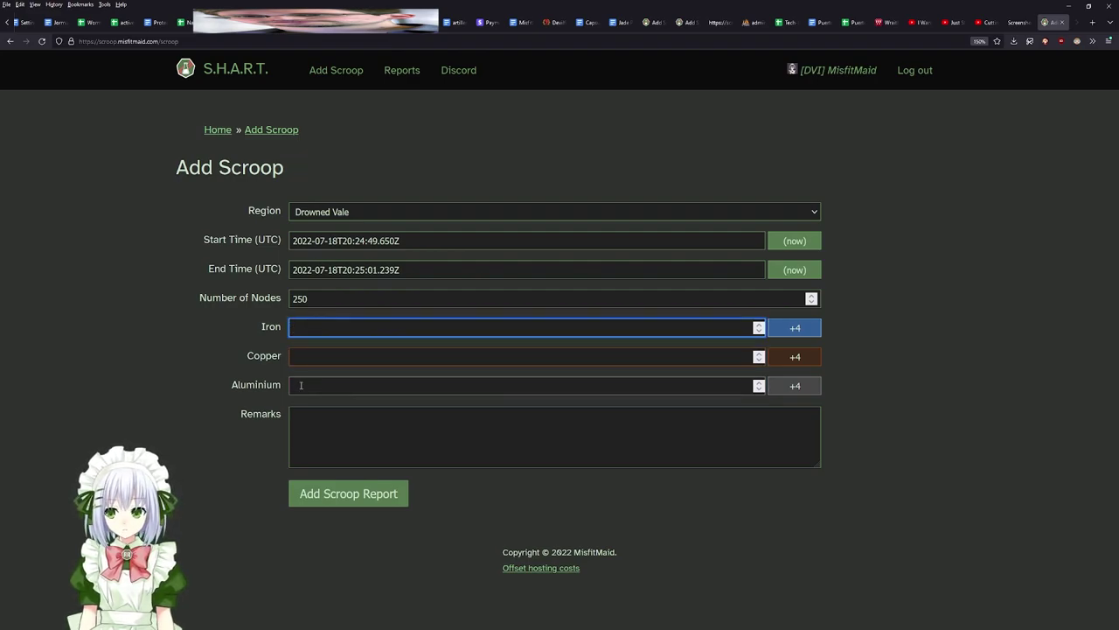
Step: Set the Iron amount to 48
left_click(787, 330)
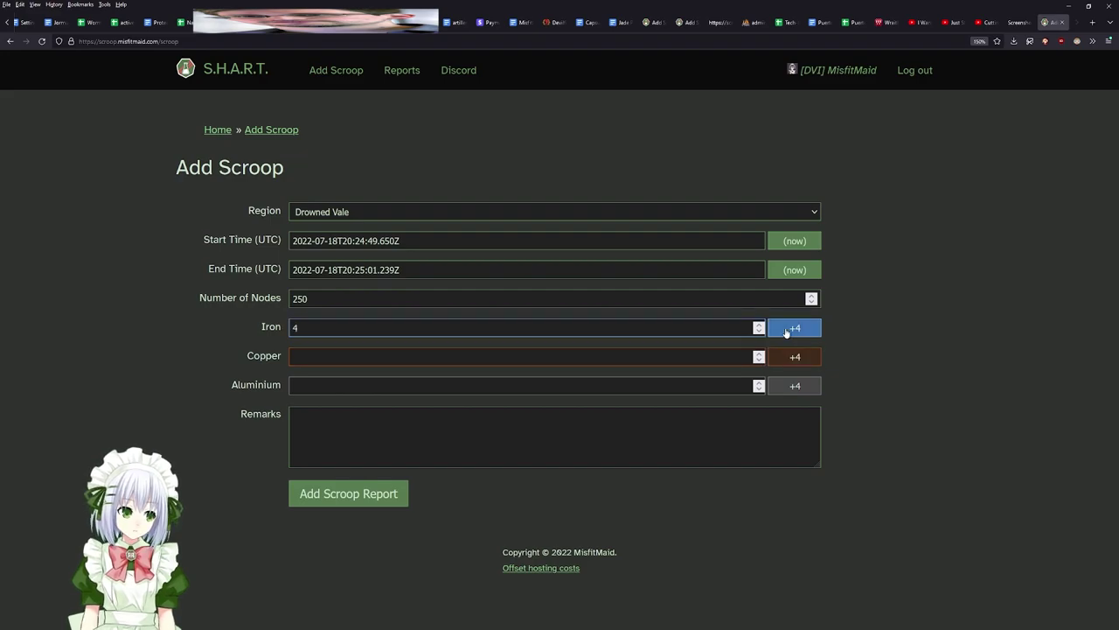
left_click(787, 330)
left_click(787, 331)
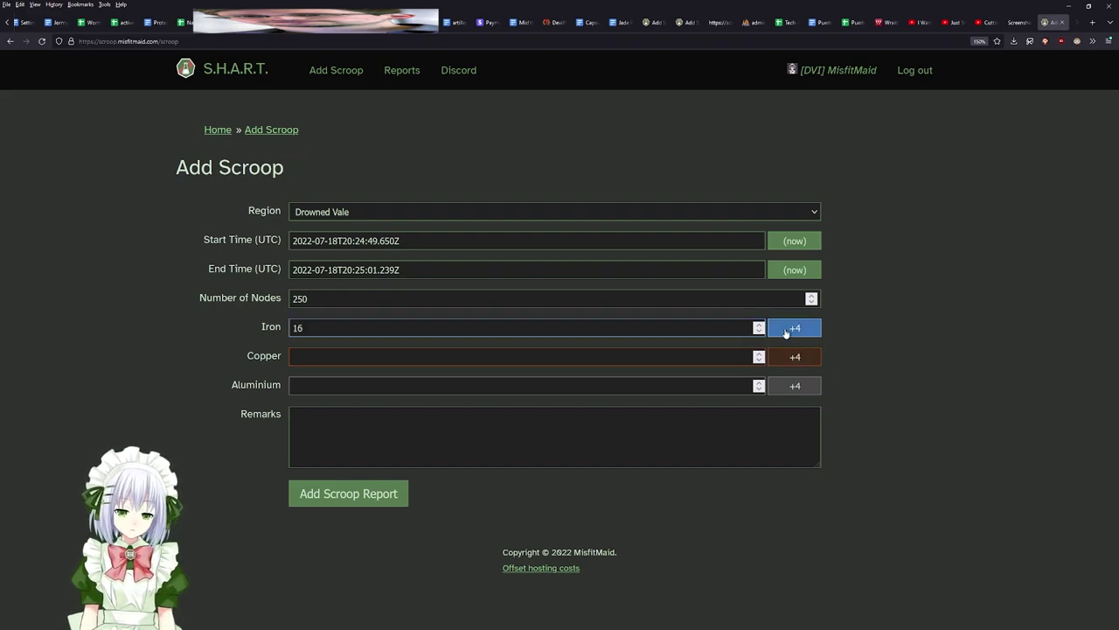
left_click(732, 324)
double_click(732, 323)
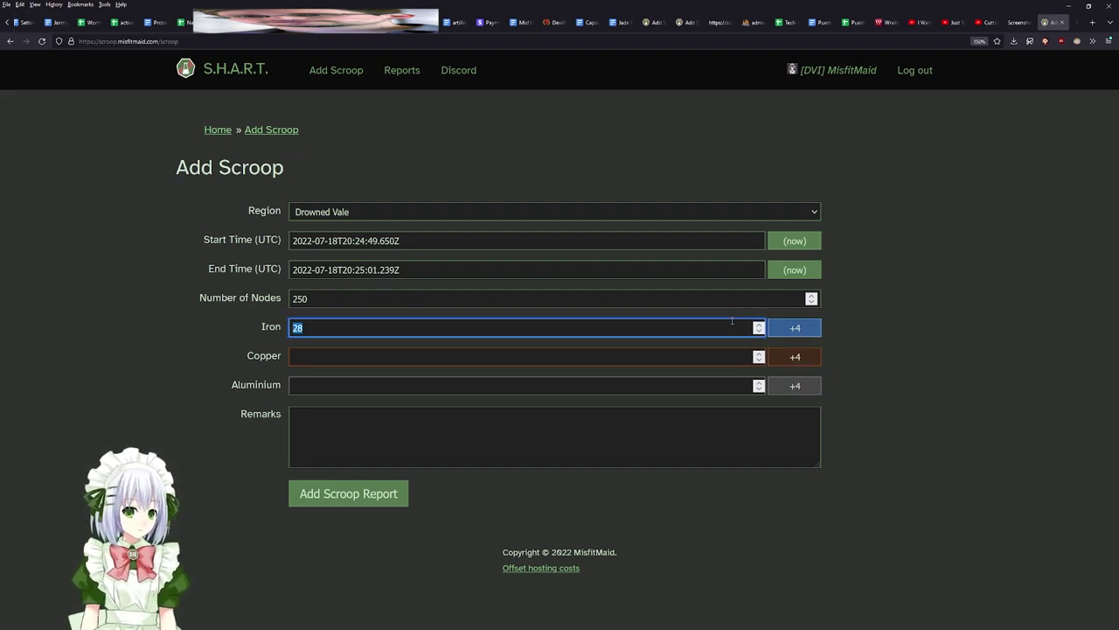
type("48")
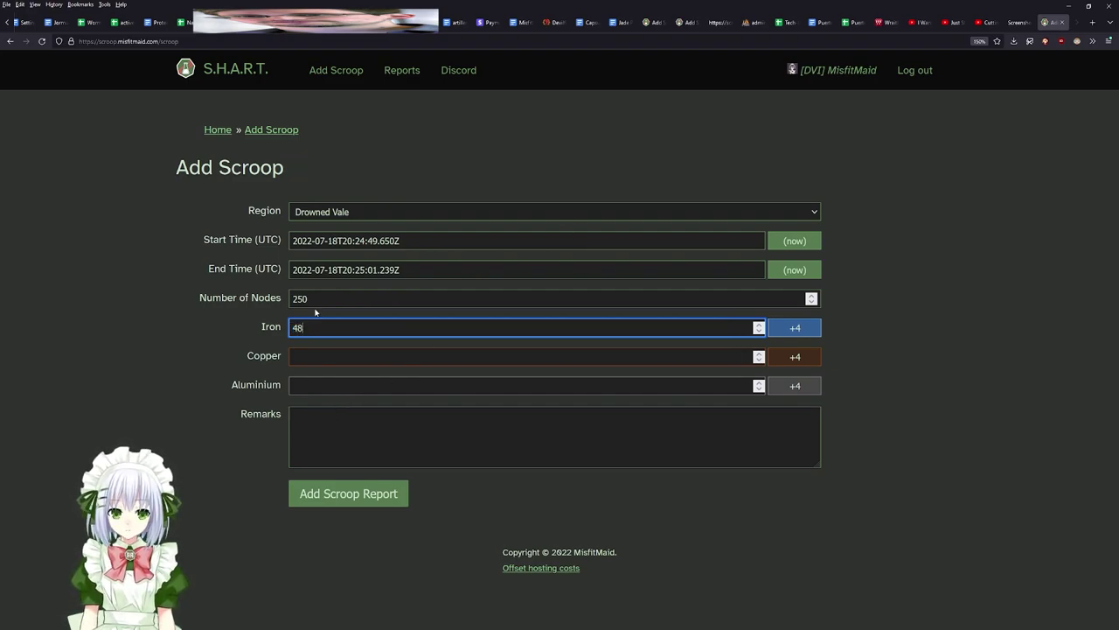
Step: Raise the Copper amount to 12 in steps of 4
left_click(314, 352)
left_click(310, 382)
left_click(306, 355)
left_click(313, 327)
left_click(306, 355)
left_click(305, 385)
left_click(316, 355)
left_click(325, 329)
left_click(324, 353)
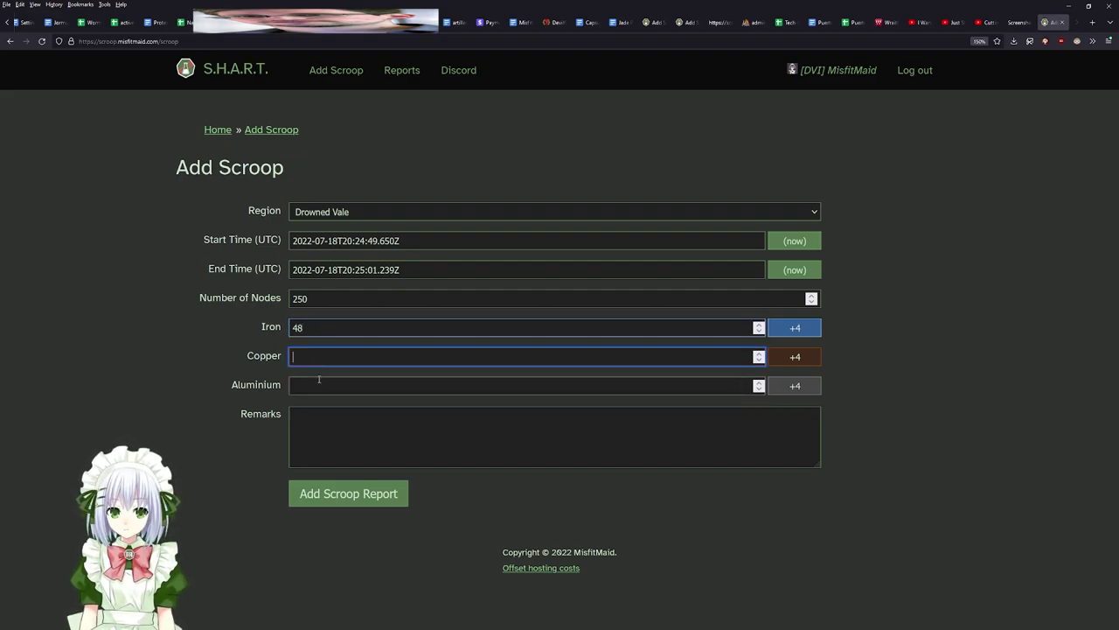
left_click(319, 381)
left_click(320, 356)
left_click(324, 328)
left_click(323, 354)
left_click(818, 358)
left_click(818, 358)
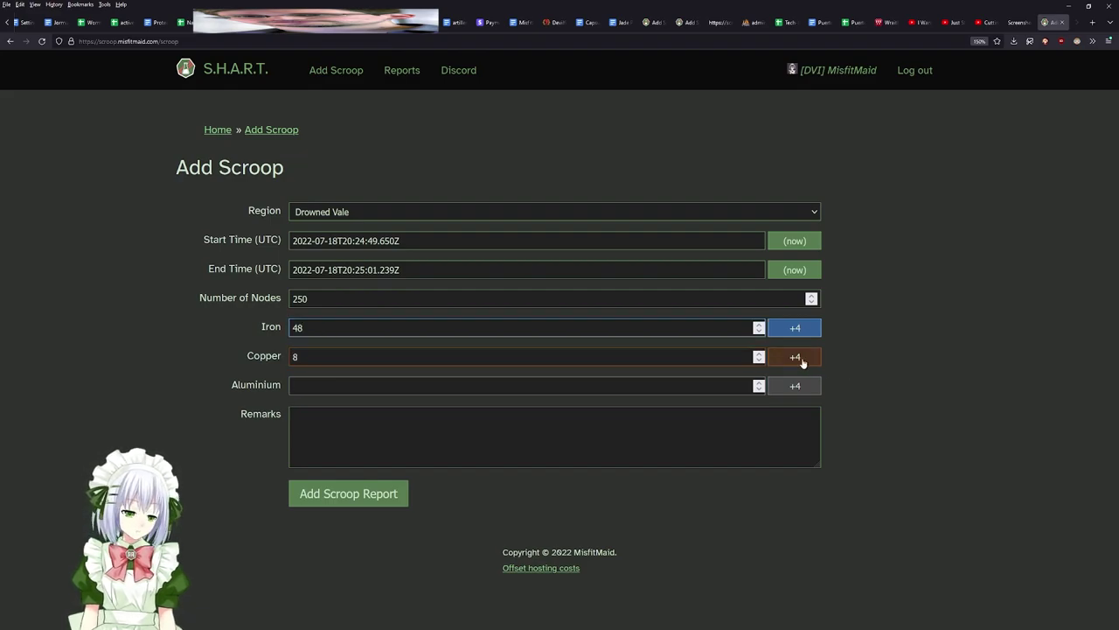
left_click(306, 359)
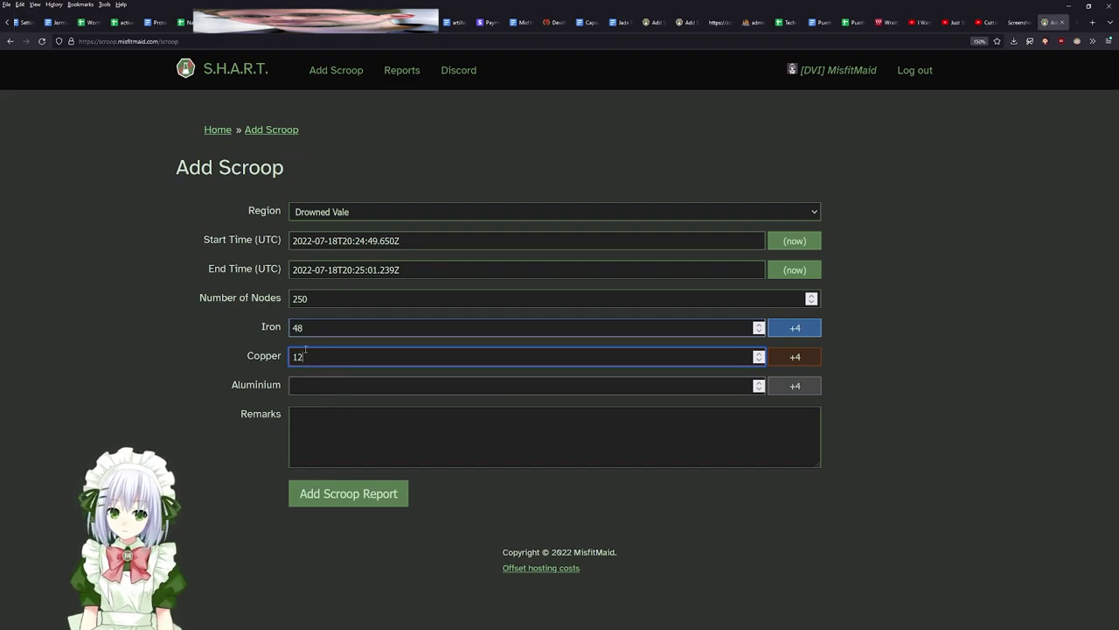
left_click(297, 425)
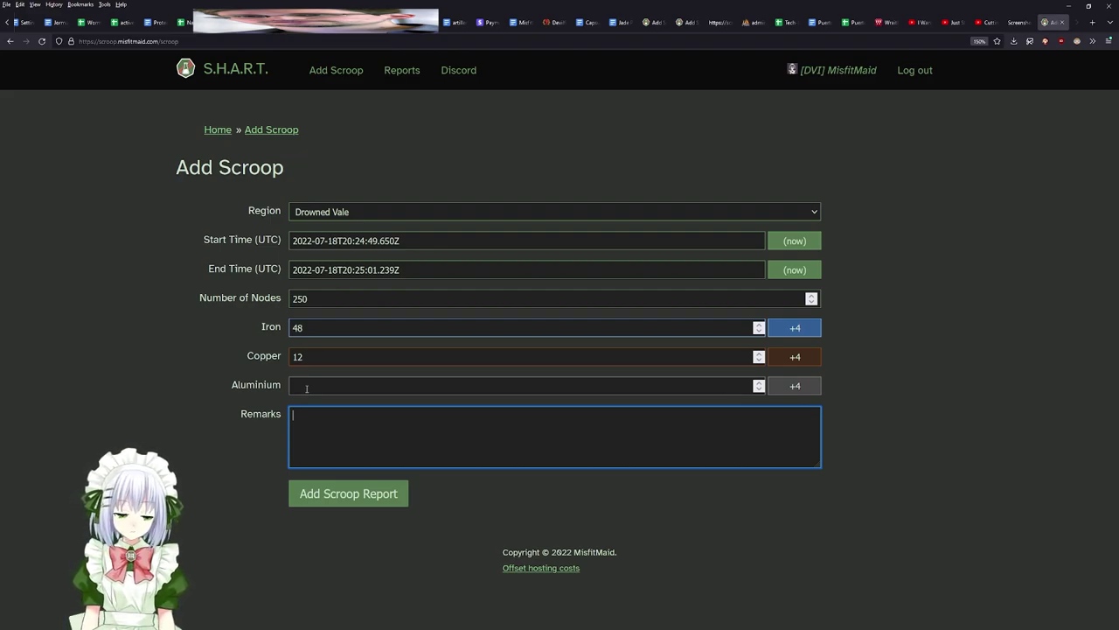
Step: Enter the remark 'test data', submit with Add Scroop Report, then go to the Reports page
type("test data")
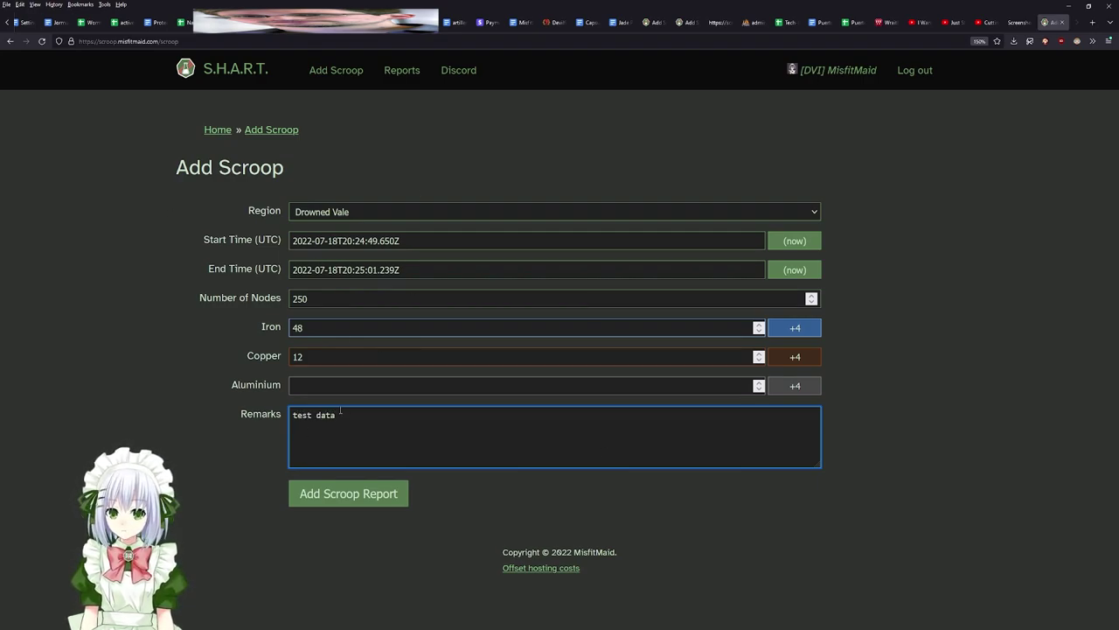
left_click(341, 496)
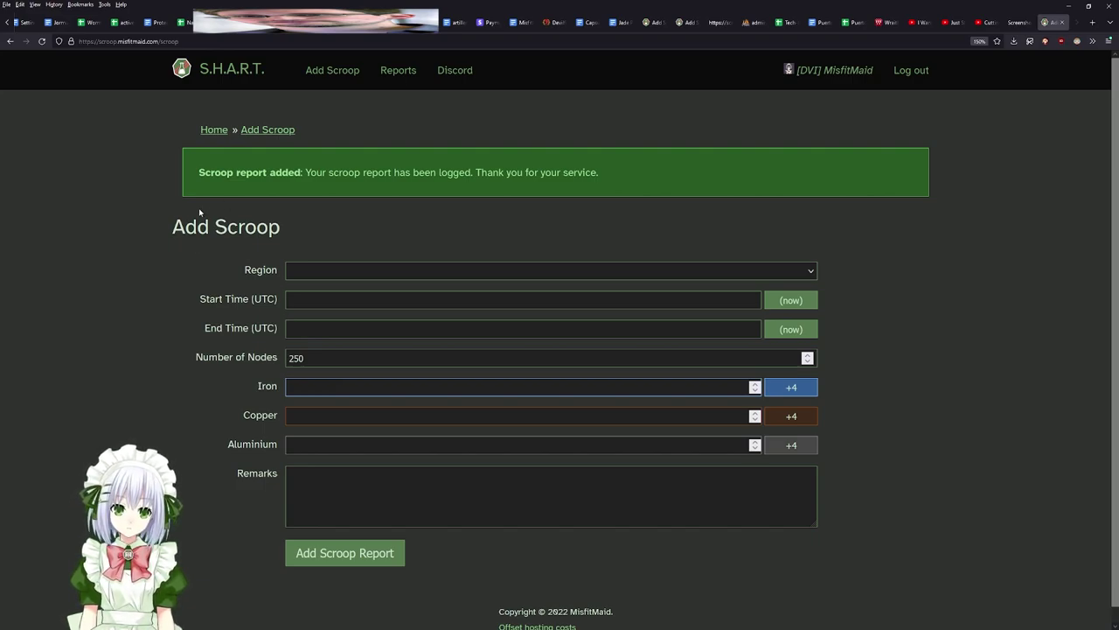
left_click(399, 70)
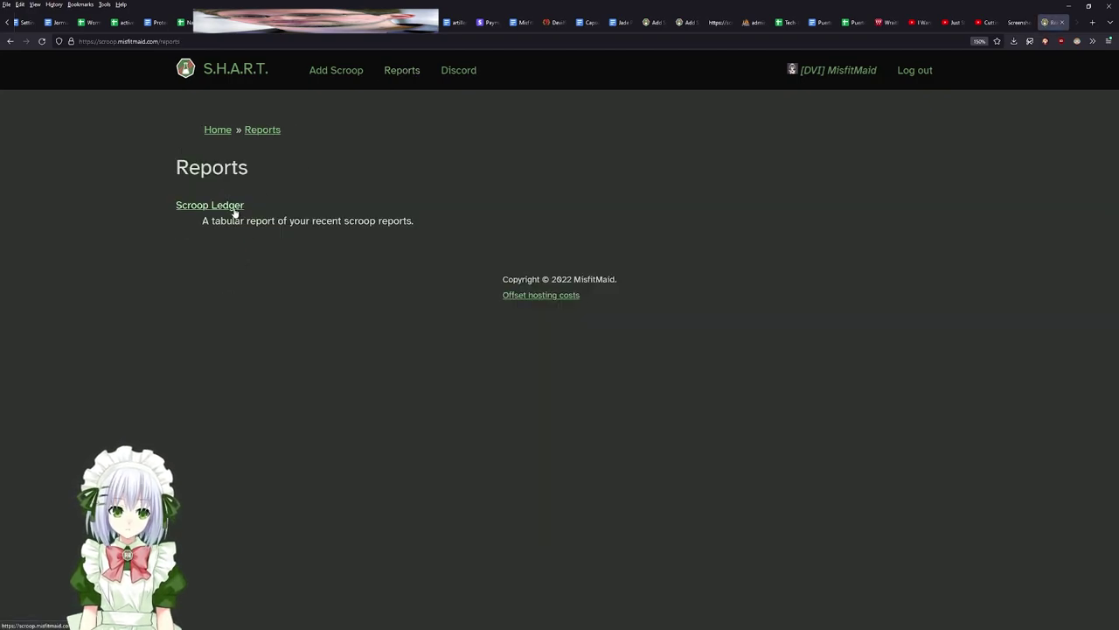
Step: Open the WC94 Scroop Ledger and check the Drowned Vale row: 250 nodes, 48 iron, 12 copper, 'test data'
left_click(234, 208)
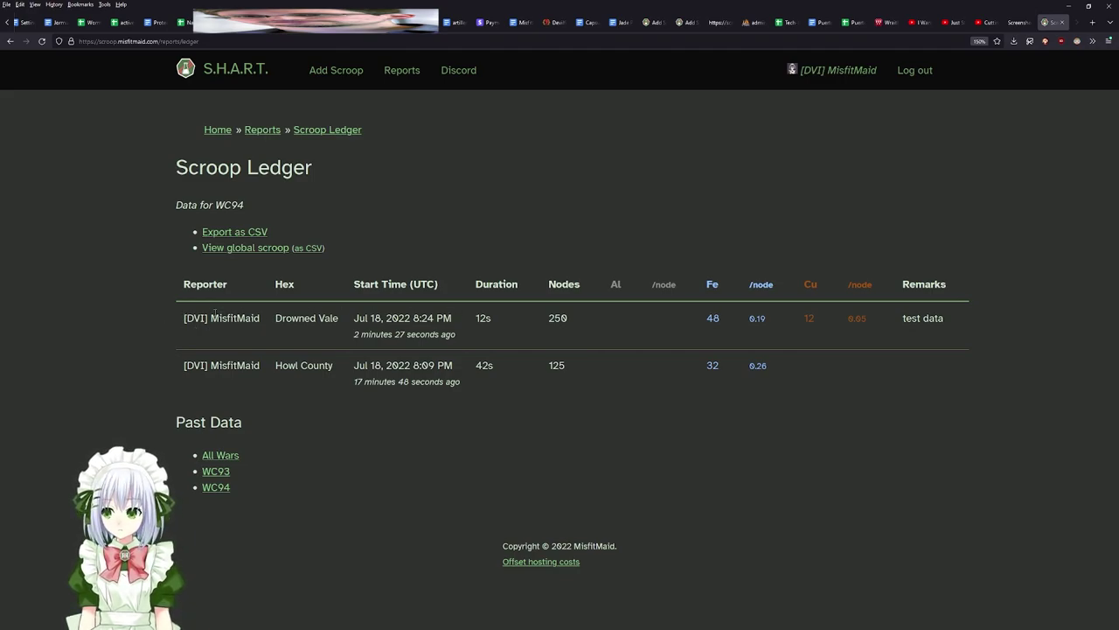
left_click_drag(180, 317, 946, 319)
left_click(967, 323)
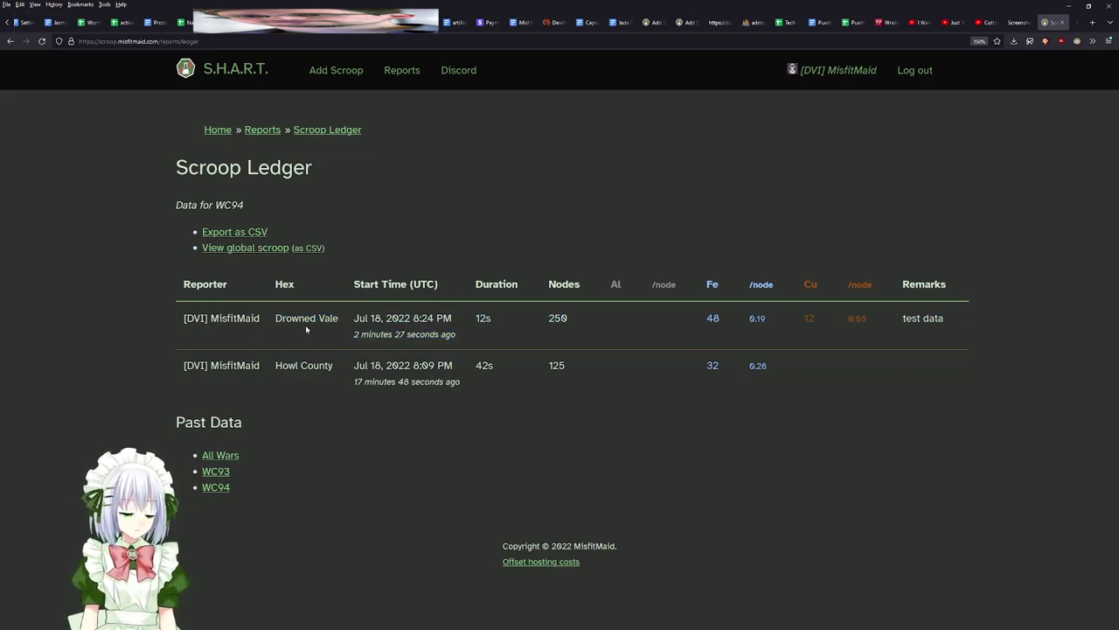